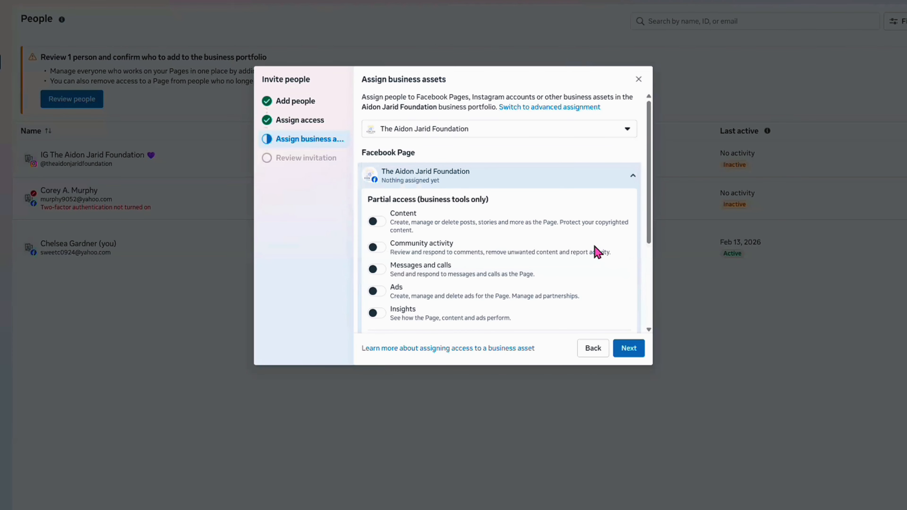
Grant the invitee partial access for business tools and Facebook on The Aidon Jarid Foundation Page and continue to the invitation review
scroll(564, 221, down, 3)
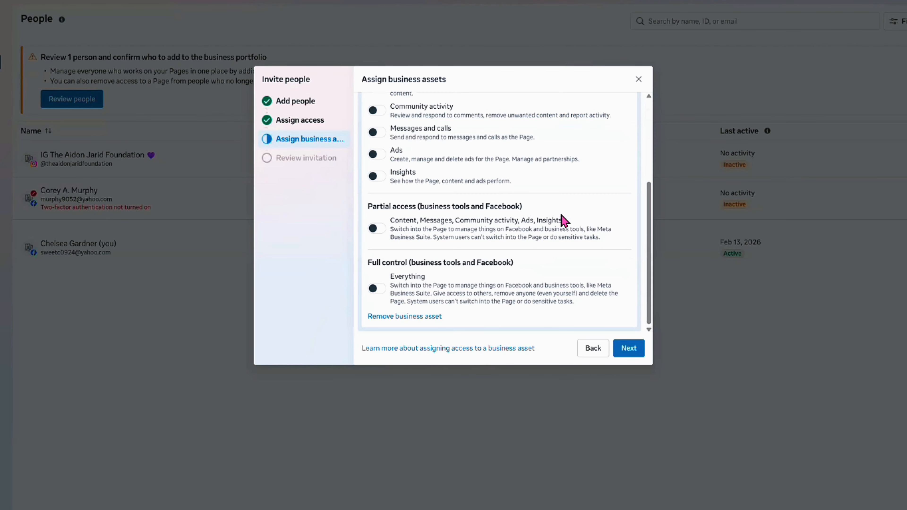
scroll(564, 221, up, 3)
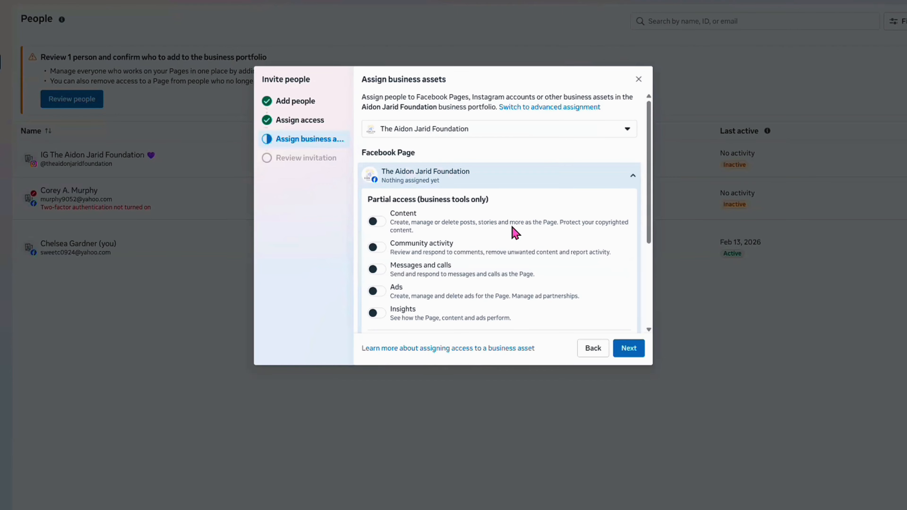
scroll(511, 227, down, 3)
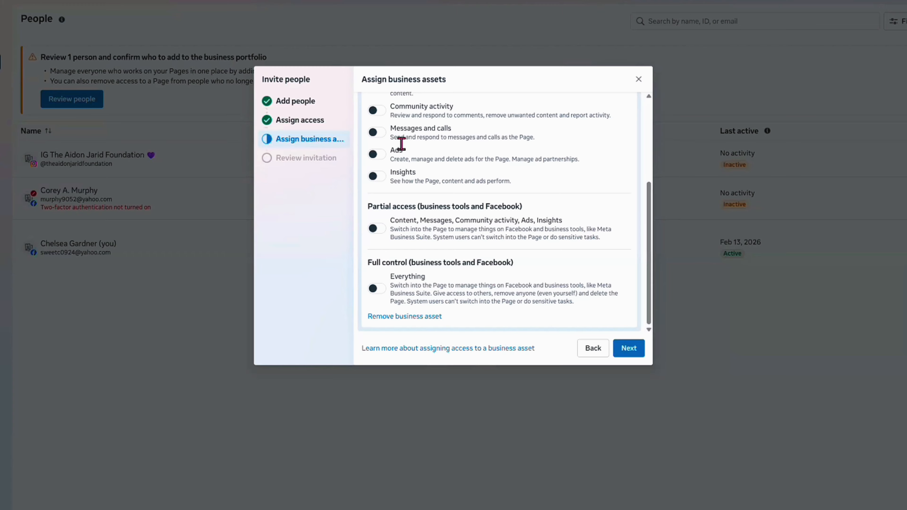
scroll(419, 211, up, 5)
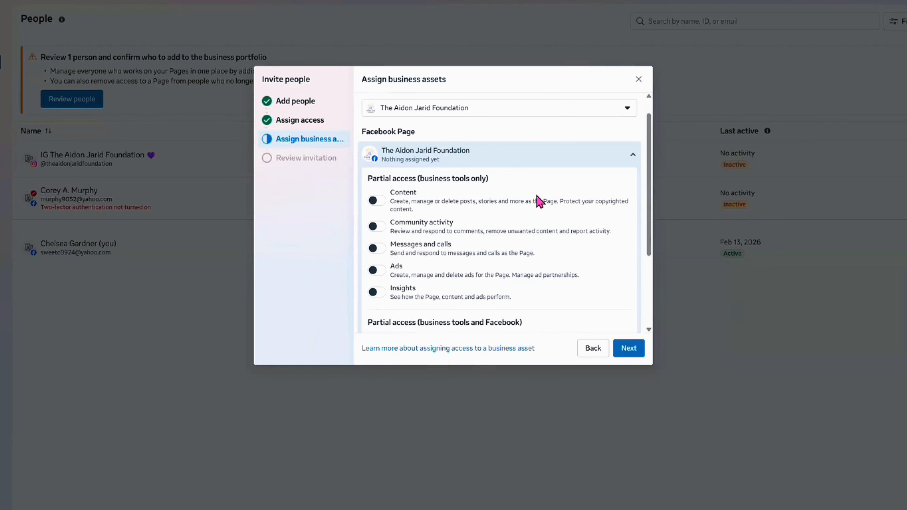
scroll(397, 255, down, 3)
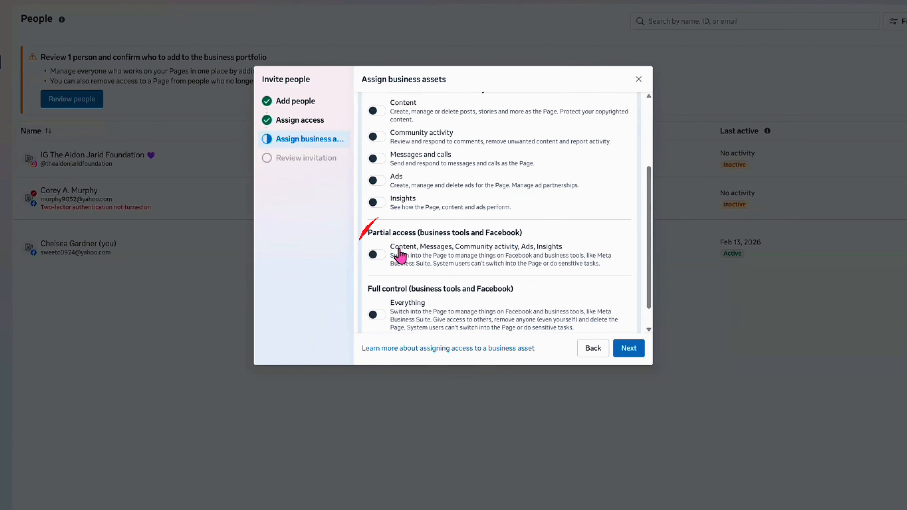
click(400, 252)
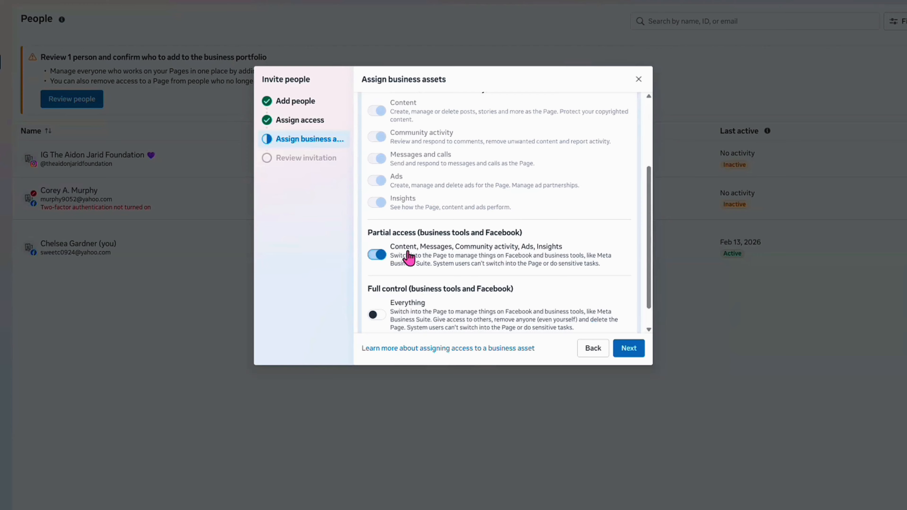
scroll(407, 311, down, 2)
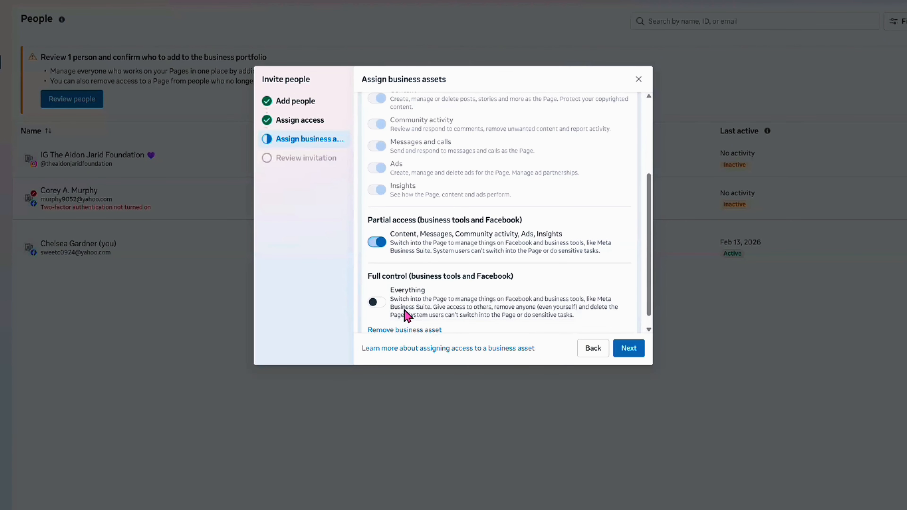
click(614, 349)
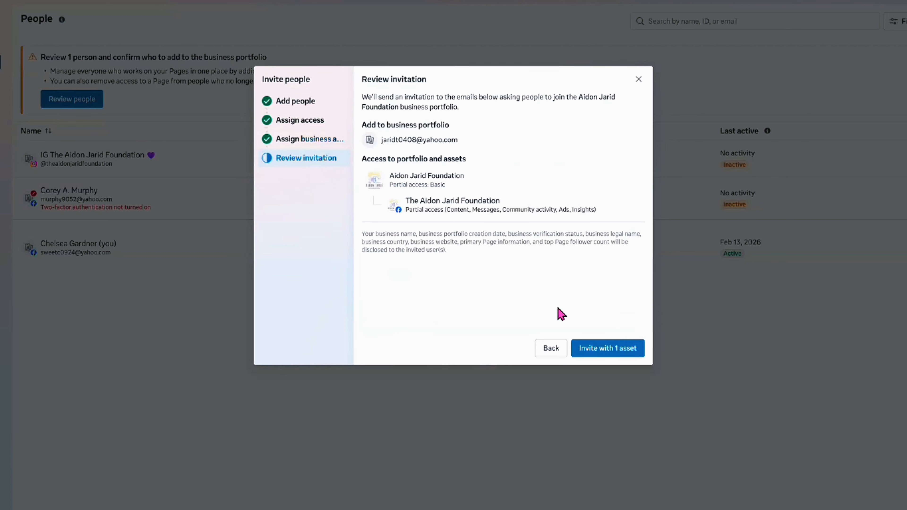
Return to the asset assignment, choose AJF Ad Account, and grant partial access with Manage campaigns (ads), continuing to the review
click(550, 353)
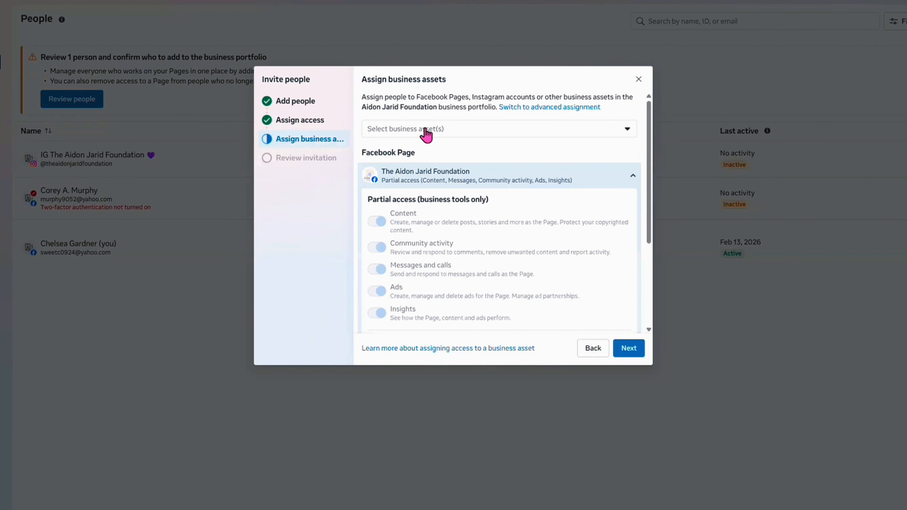
click(426, 135)
click(391, 228)
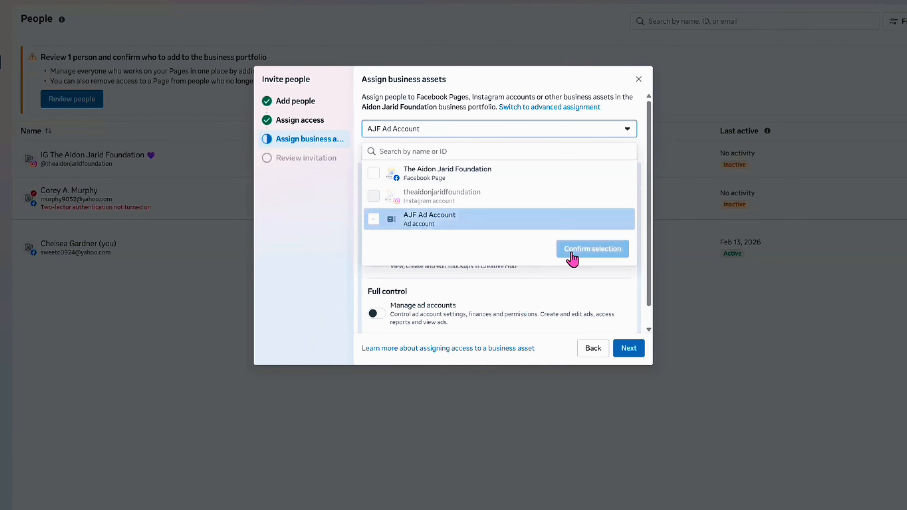
click(572, 250)
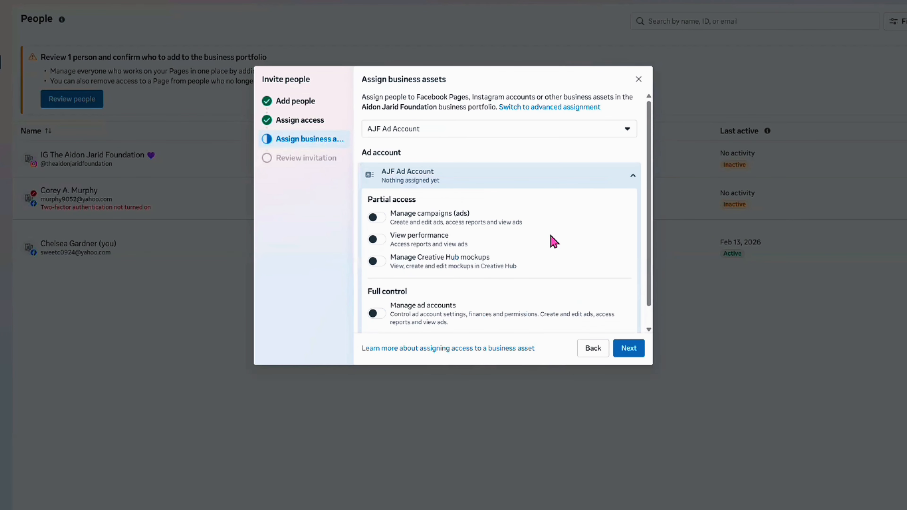
scroll(465, 201, down, 1)
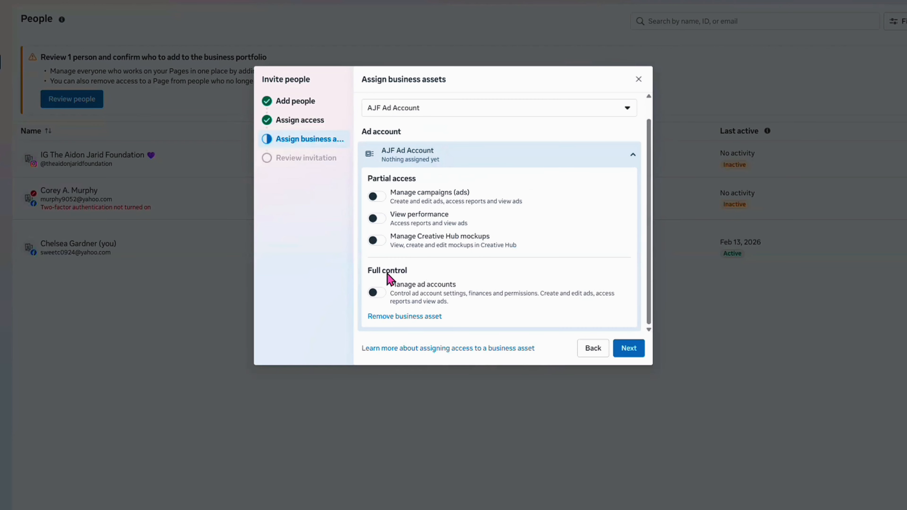
click(376, 196)
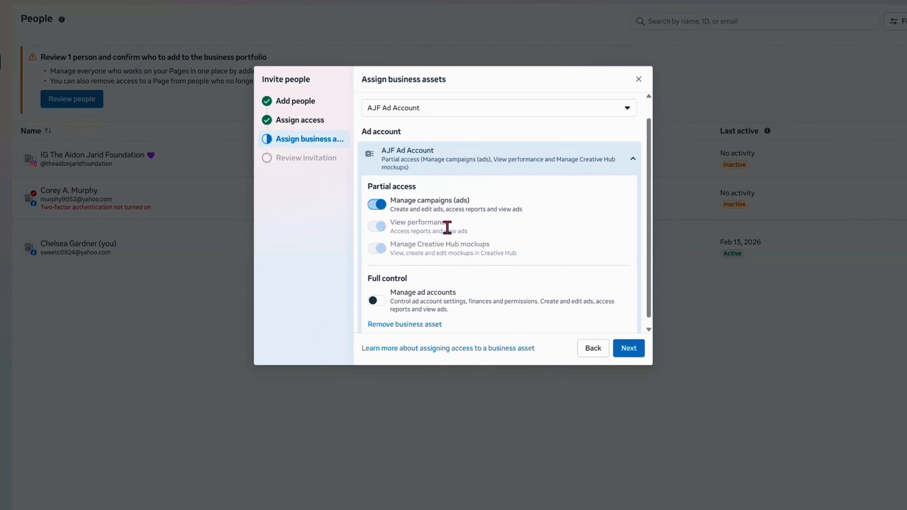
click(629, 348)
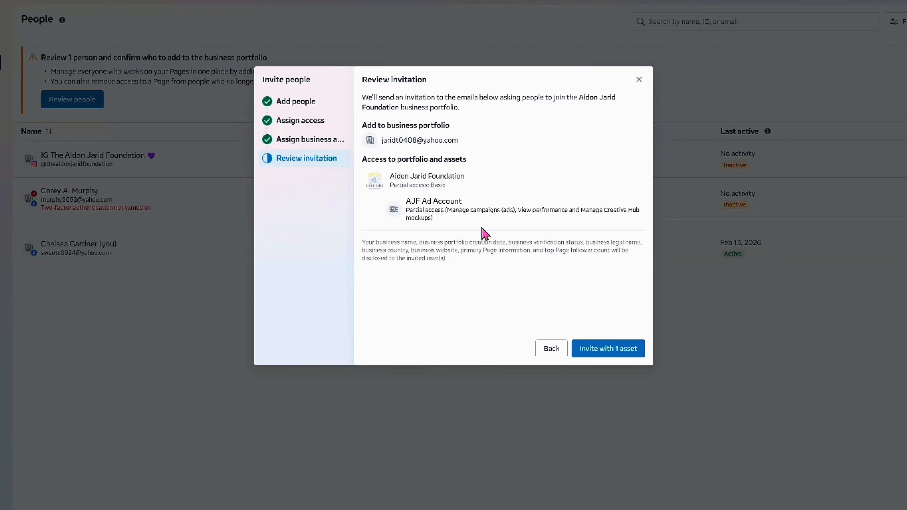
Return to the asset assignment and select both The Aidon Jarid Foundation Facebook Page and AJF Ad Account
click(541, 351)
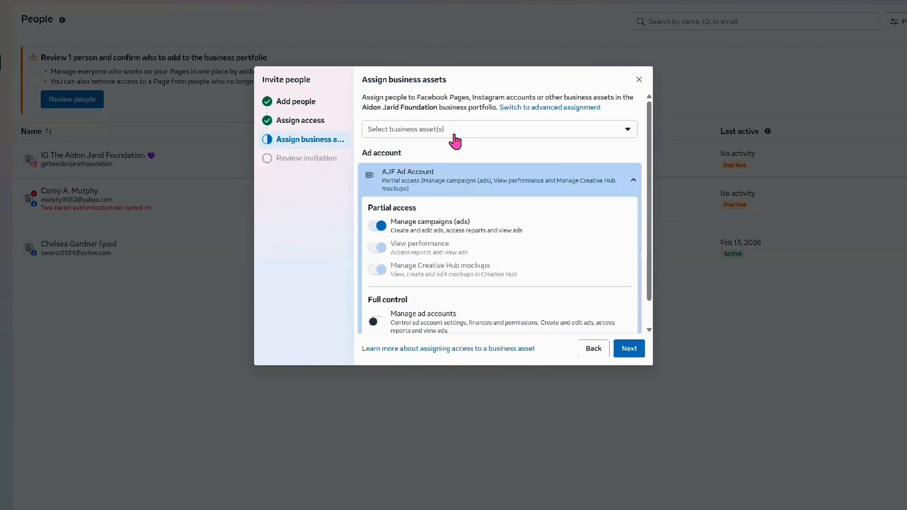
click(428, 129)
click(374, 219)
click(374, 173)
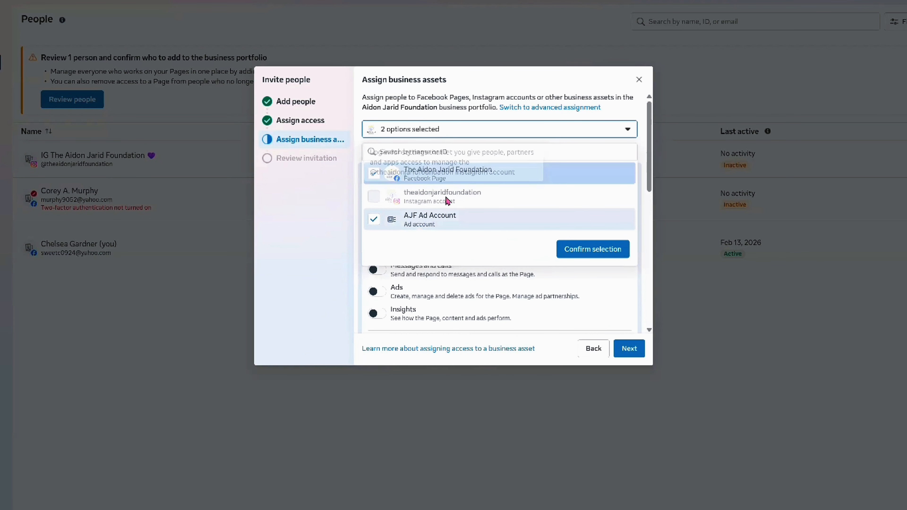
click(574, 252)
Grant partial access for business tools and Facebook on the Facebook Page and continue with both assets to the invitation review
scroll(384, 190, down, 5)
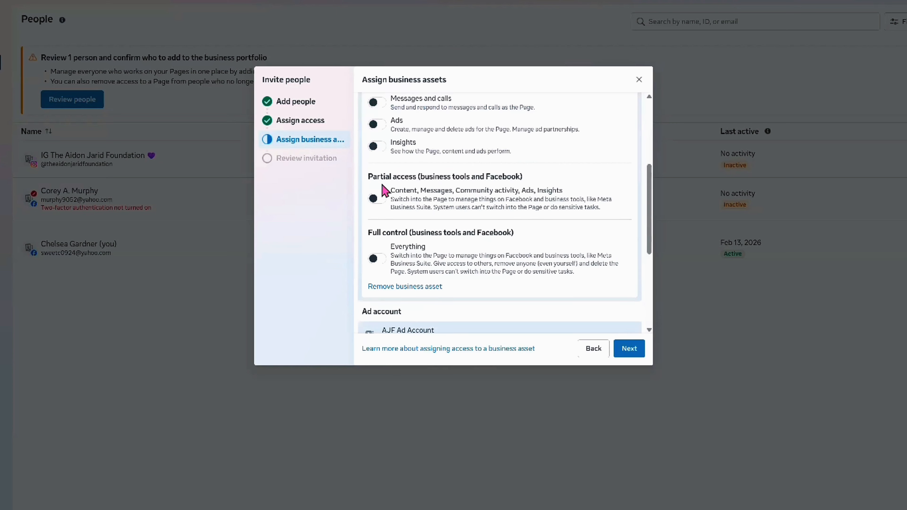
scroll(376, 240, up, 3)
click(376, 238)
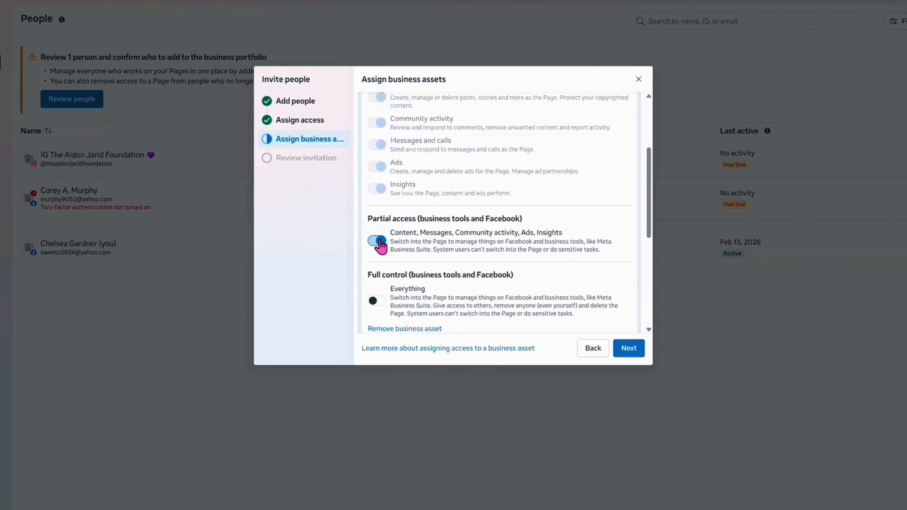
scroll(385, 318, down, 2)
scroll(389, 315, down, 3)
scroll(578, 272, down, 2)
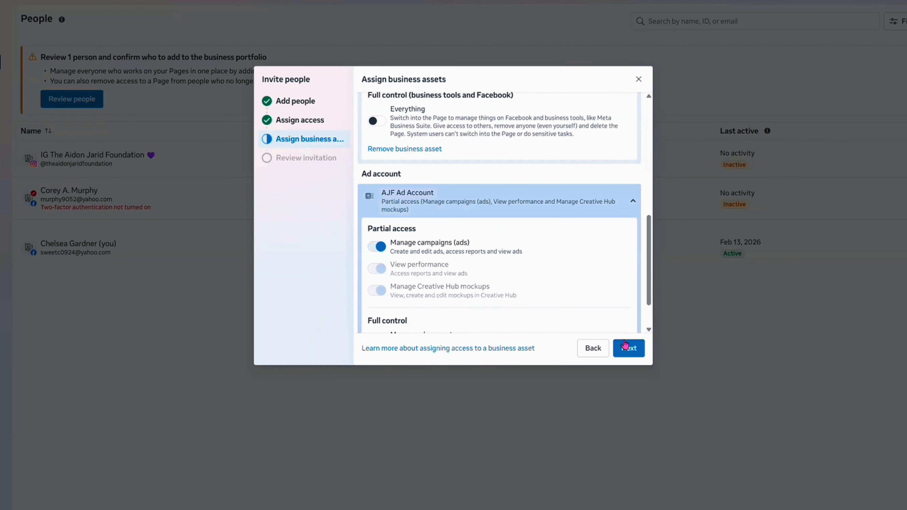
click(628, 349)
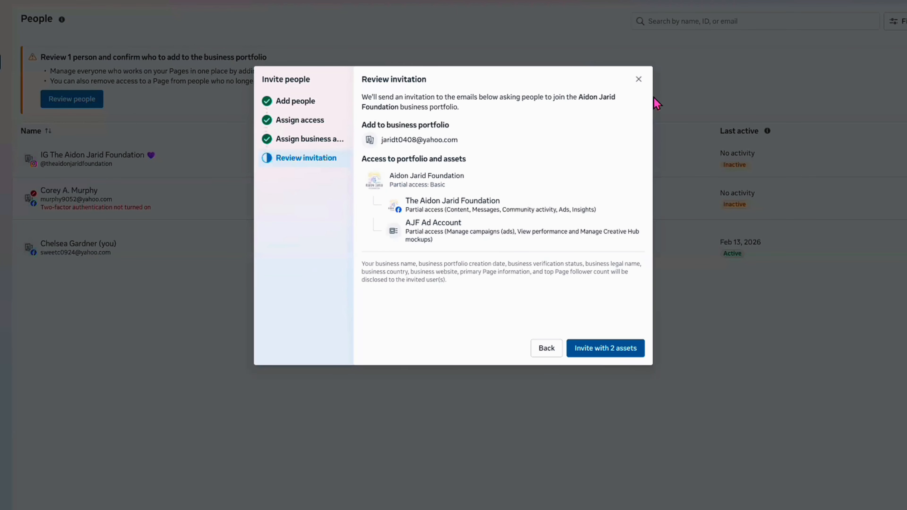
Close the invitation without sending it and confirm discarding it
click(637, 81)
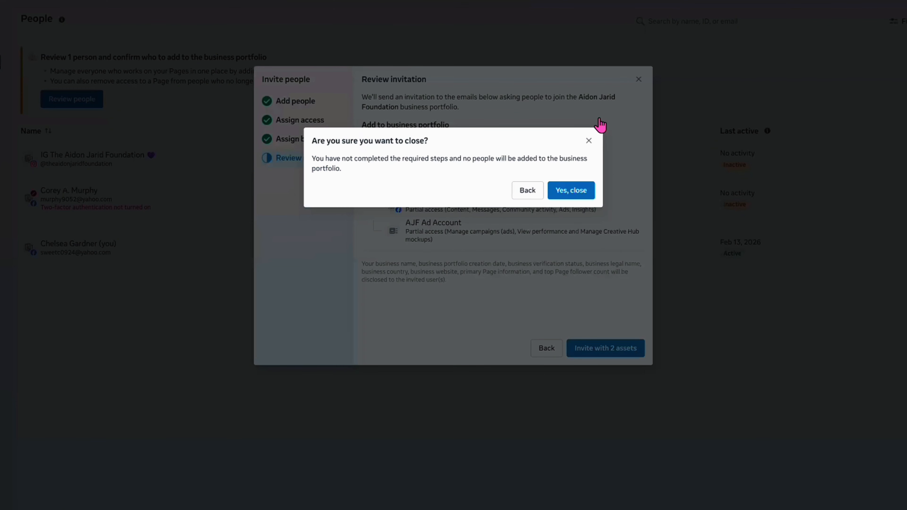
click(573, 194)
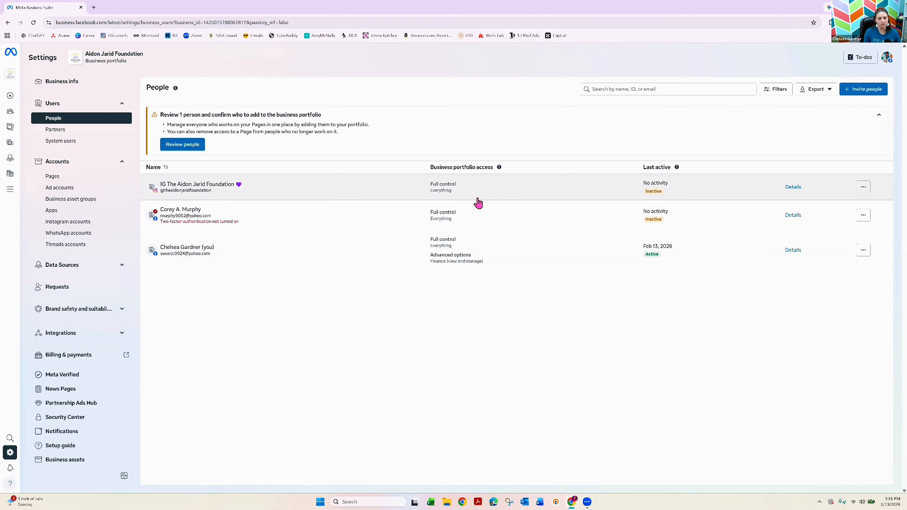
Examine the people assignments and login requirement of the portfolio's Instagram account, and return to the People list, dismissing its notice
click(78, 225)
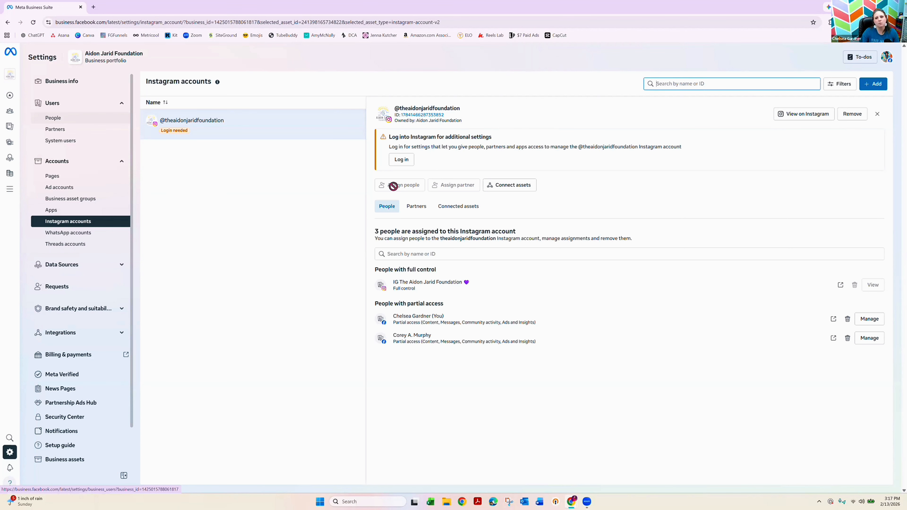
mouse_move(412, 185)
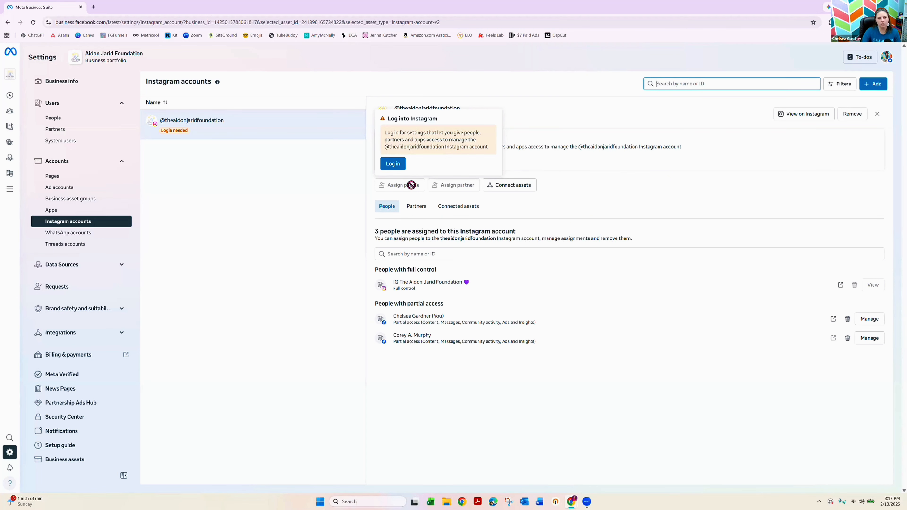
click(94, 123)
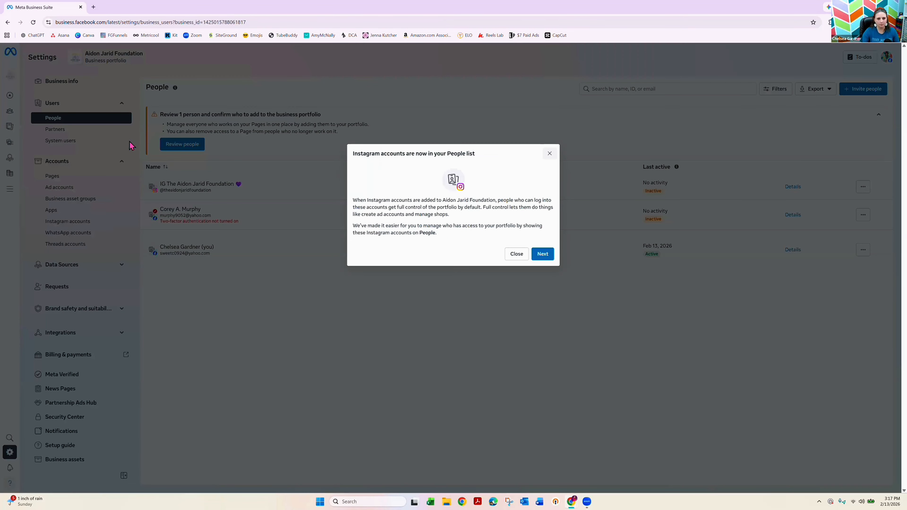
key(Escape)
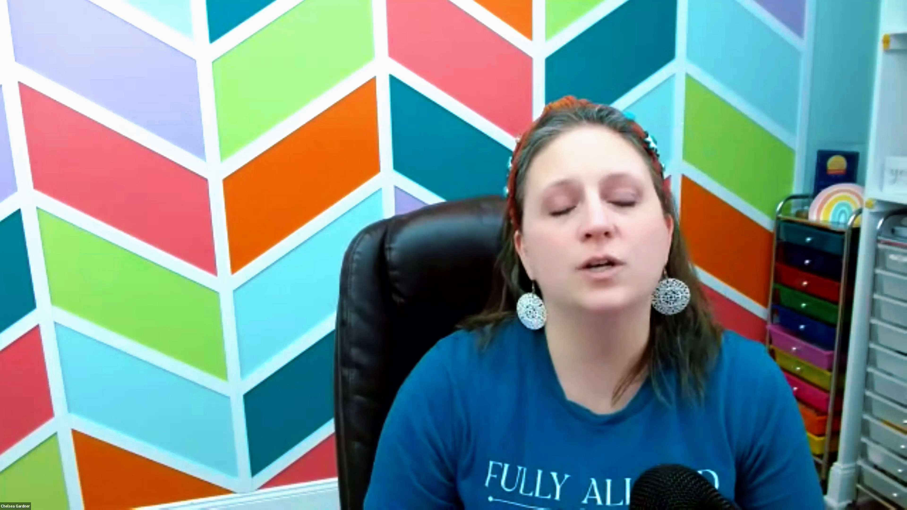